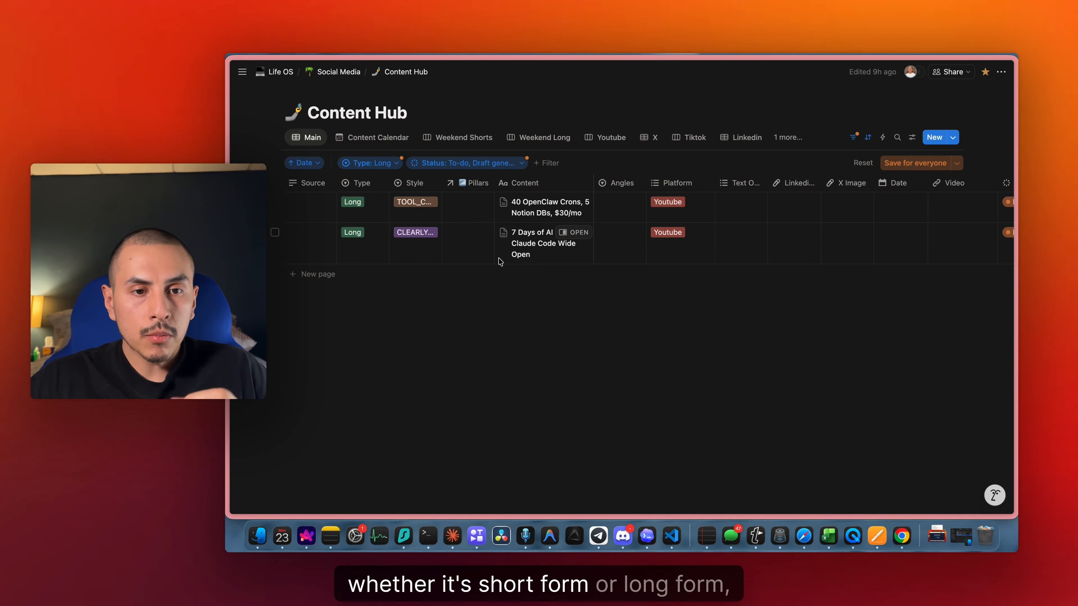
- Open the long-form entry about 40 OpenClaw crons and 5 Notion DBs, read through its script, and close it
{"action": "left_click", "coordinate": [371, 161]}
{"action": "left_click", "coordinate": [441, 322]}
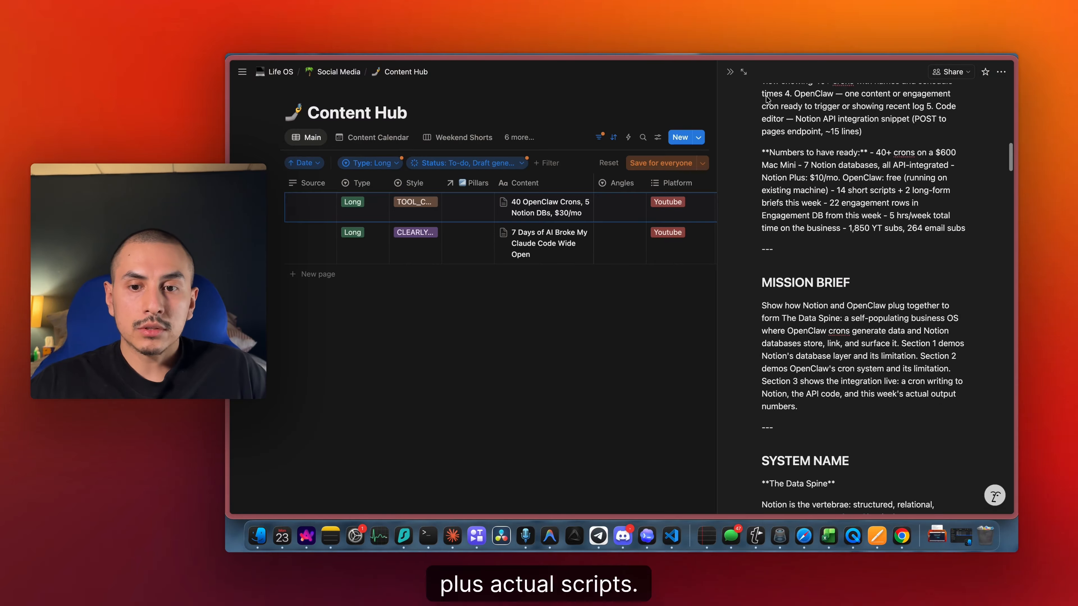
{"action": "scroll", "coordinate": [792, 211], "scroll_direction": "down", "scroll_amount": 10}
{"action": "scroll", "coordinate": [792, 211], "scroll_direction": "down", "scroll_amount": 7}
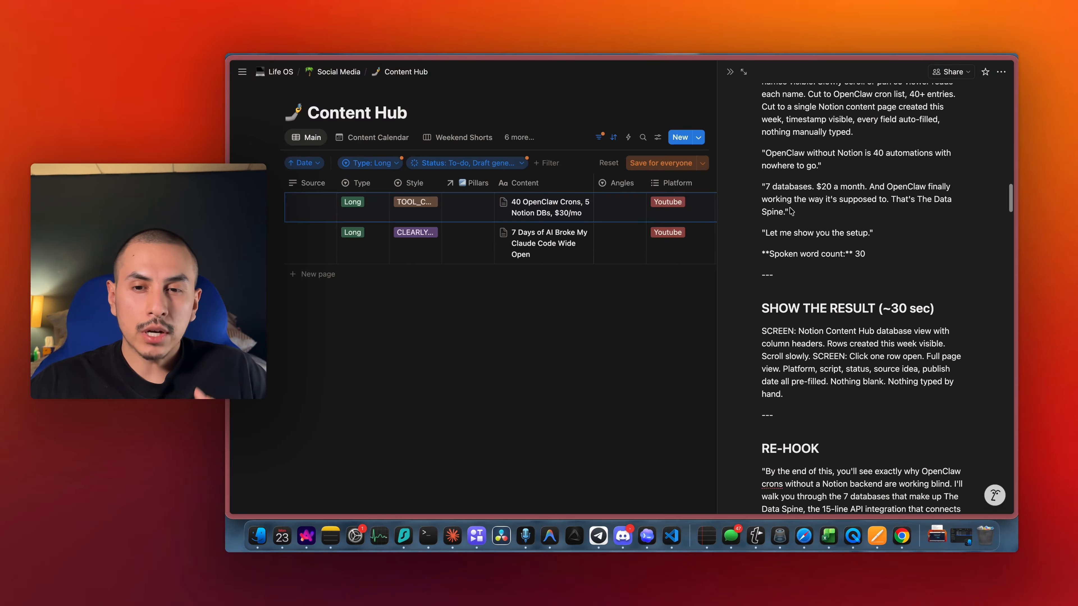
{"action": "left_click", "coordinate": [726, 71]}
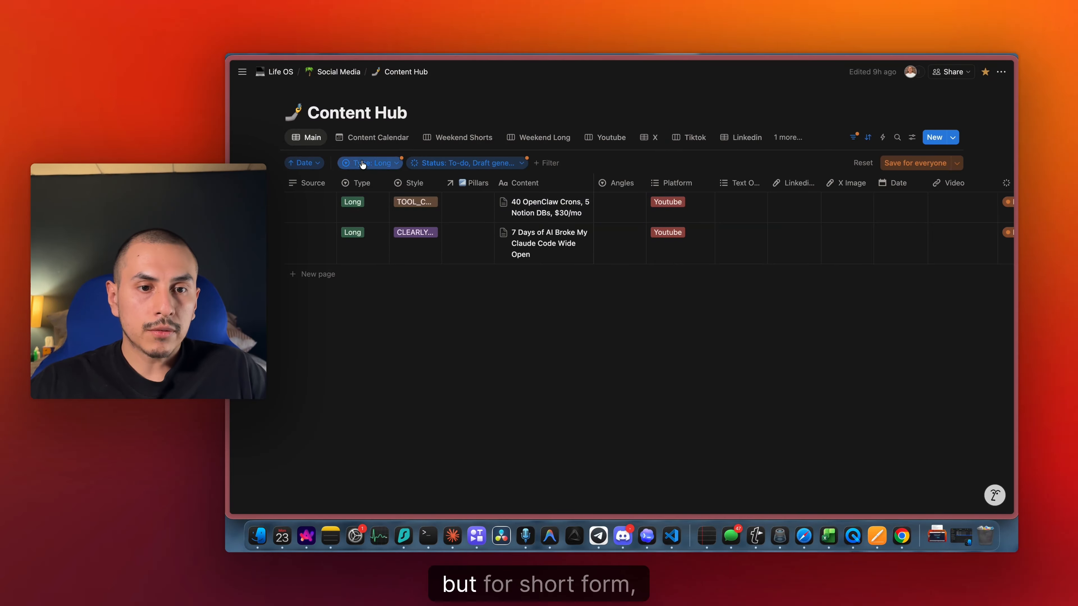
- Switch the Content Hub's Type filter from Long to Short
{"action": "left_click", "coordinate": [369, 162]}
{"action": "left_click", "coordinate": [349, 219]}
{"action": "left_click", "coordinate": [349, 234]}
{"action": "left_click", "coordinate": [465, 163]}
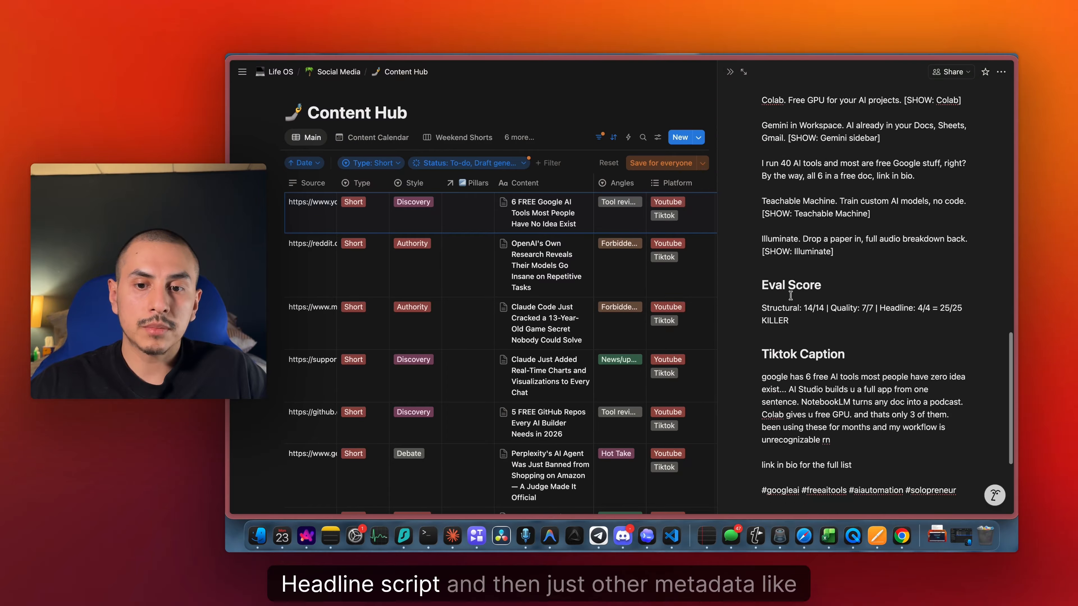
- Review the script, caption and description of the "6 FREE Google AI Tools" entry, and close it to view the remaining table columns
{"action": "scroll", "coordinate": [791, 296], "scroll_direction": "down", "scroll_amount": 4}
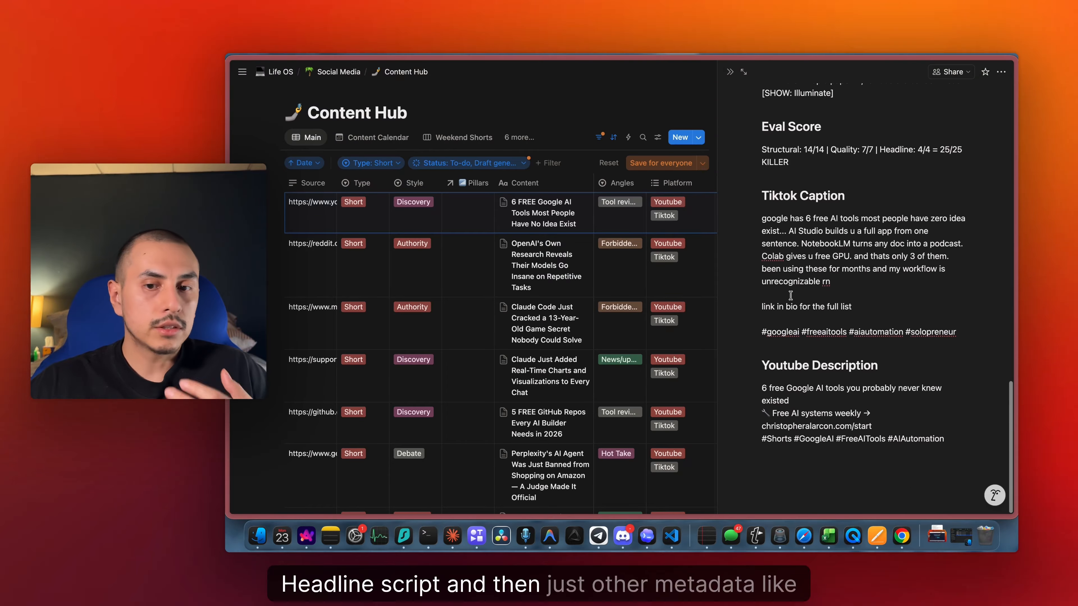
{"action": "left_click", "coordinate": [730, 72]}
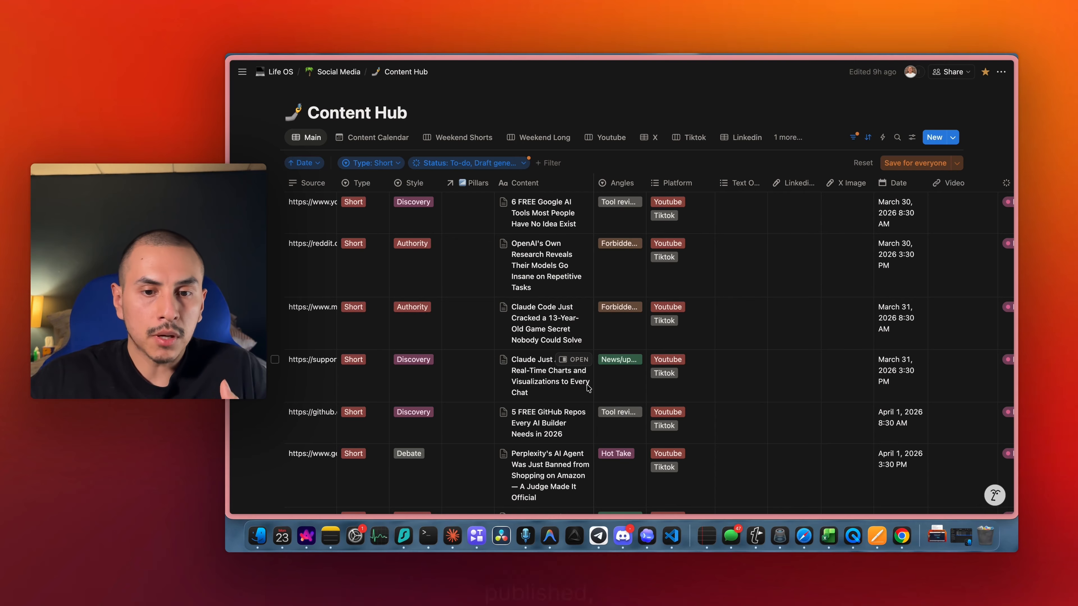
{"action": "scroll", "coordinate": [674, 319], "scroll_direction": "right", "scroll_amount": 2}
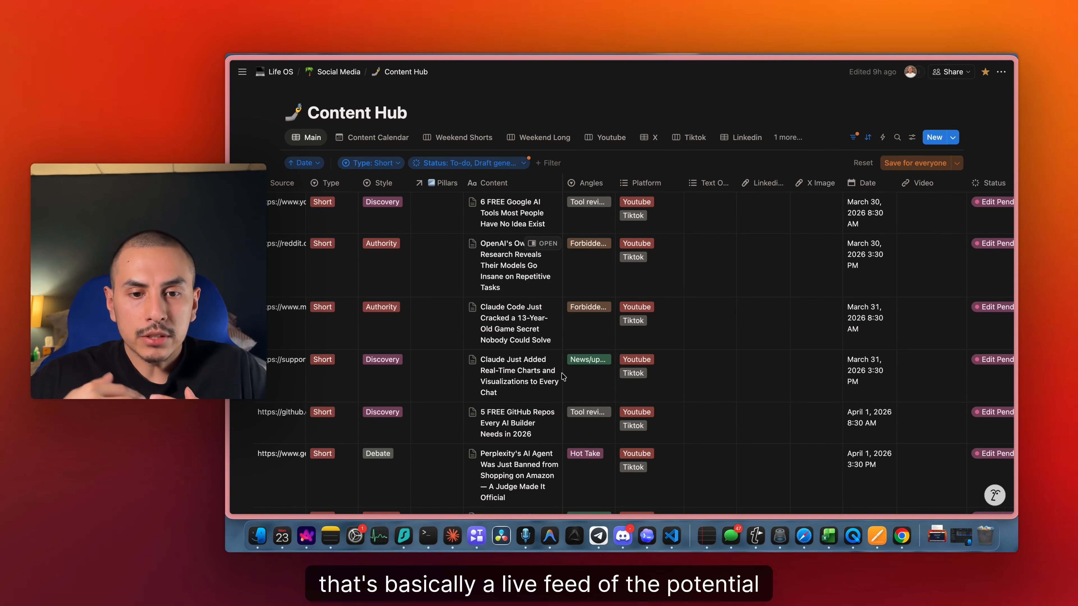
- Open the Social Media page and look through its resource pages and workflow sections down to Phase 2: Generate/Edit Content
{"action": "left_click", "coordinate": [338, 71]}
{"action": "scroll", "coordinate": [470, 358], "scroll_direction": "down", "scroll_amount": 10}
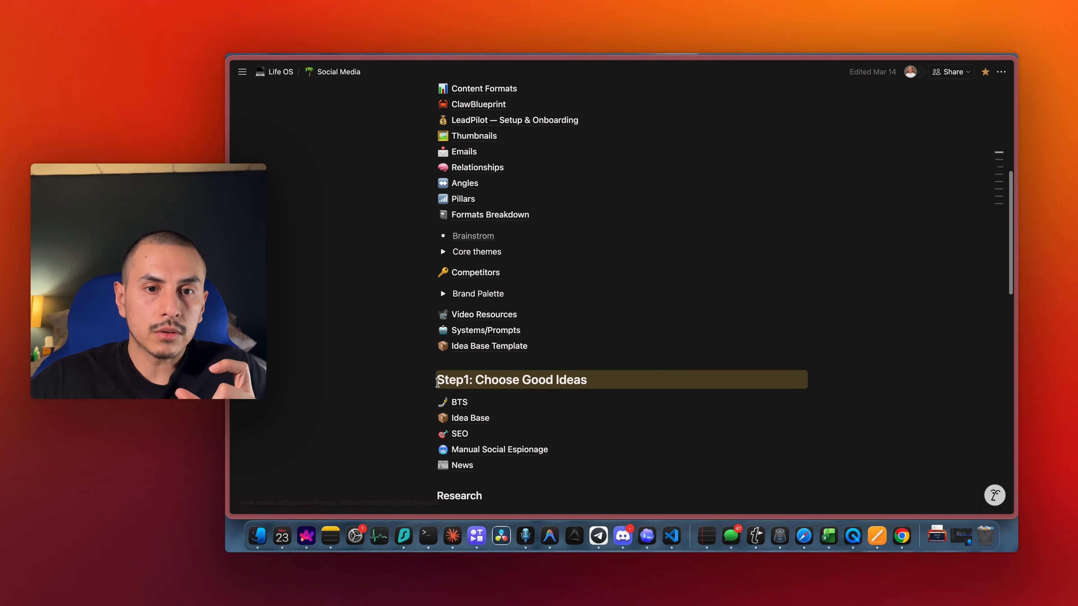
{"action": "scroll", "coordinate": [455, 314], "scroll_direction": "down", "scroll_amount": 1}
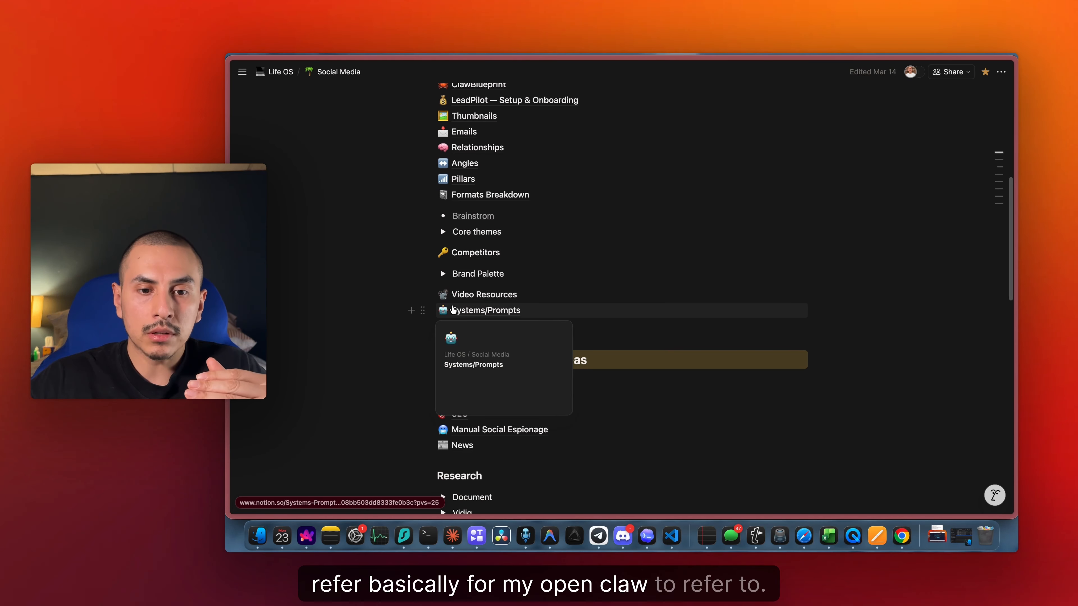
{"action": "scroll", "coordinate": [456, 314], "scroll_direction": "down", "scroll_amount": 15}
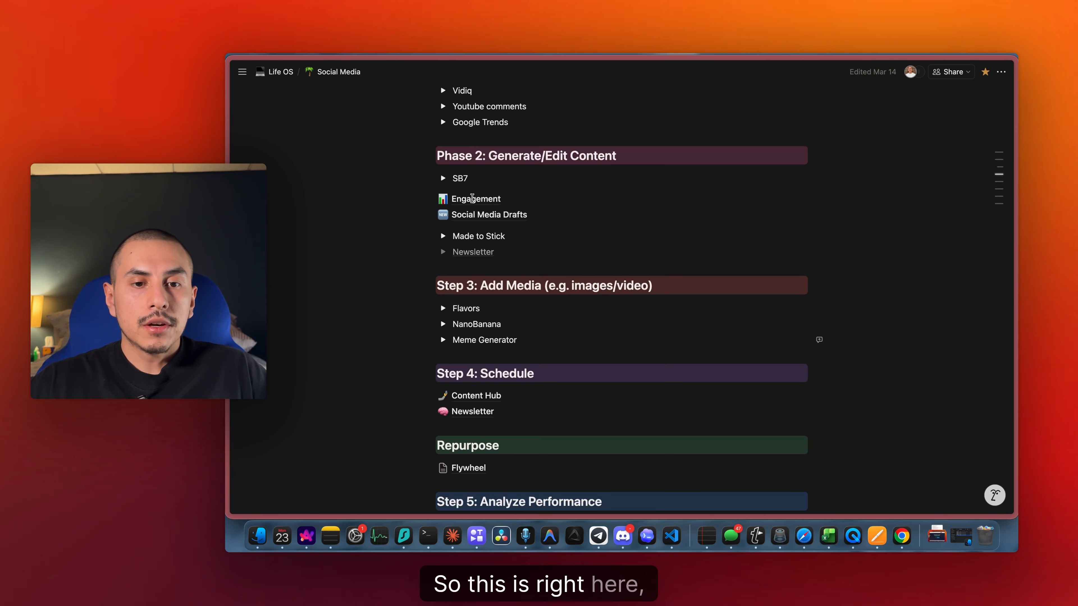
- Open the Engagement database, look through its comment rows, and return to the Social Media page
{"action": "left_click", "coordinate": [474, 200]}
{"action": "scroll", "coordinate": [548, 222], "scroll_direction": "down", "scroll_amount": 2}
{"action": "scroll", "coordinate": [410, 268], "scroll_direction": "down", "scroll_amount": 20}
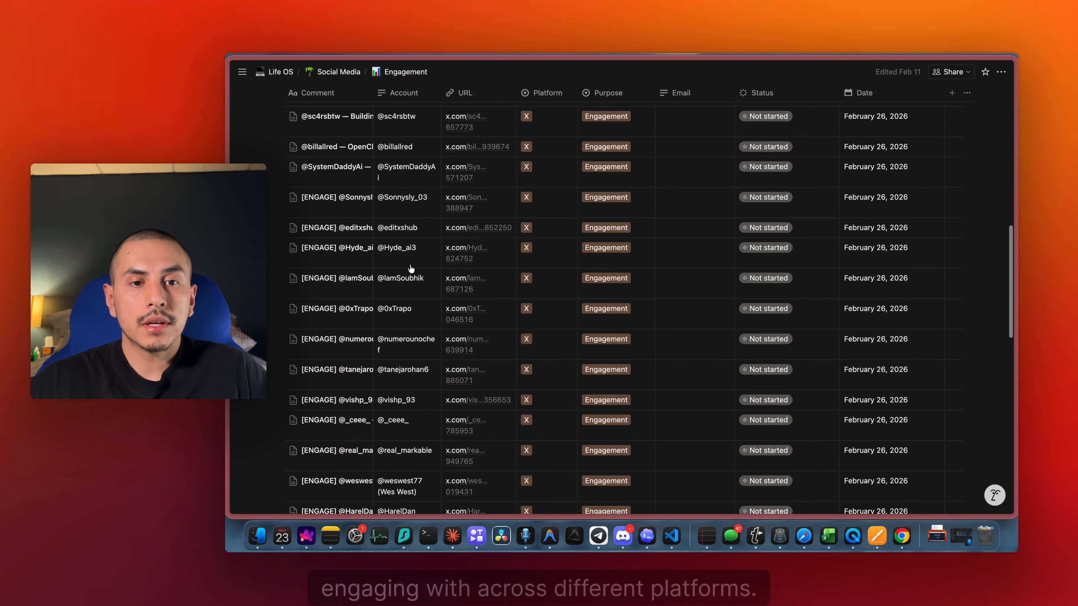
{"action": "key", "text": "super+["}
- Open the Competitors database to view the tracked creator profiles, and return to the Social Media page
{"action": "scroll", "coordinate": [501, 193], "scroll_direction": "up", "scroll_amount": 3}
{"action": "scroll", "coordinate": [501, 193], "scroll_direction": "up", "scroll_amount": 8}
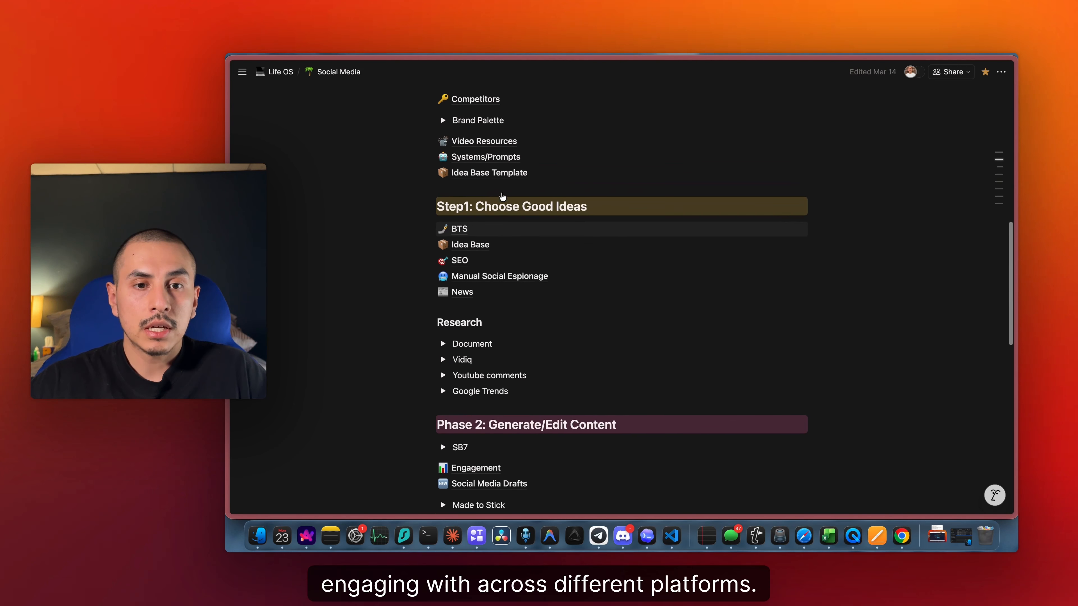
{"action": "left_click", "coordinate": [484, 170]}
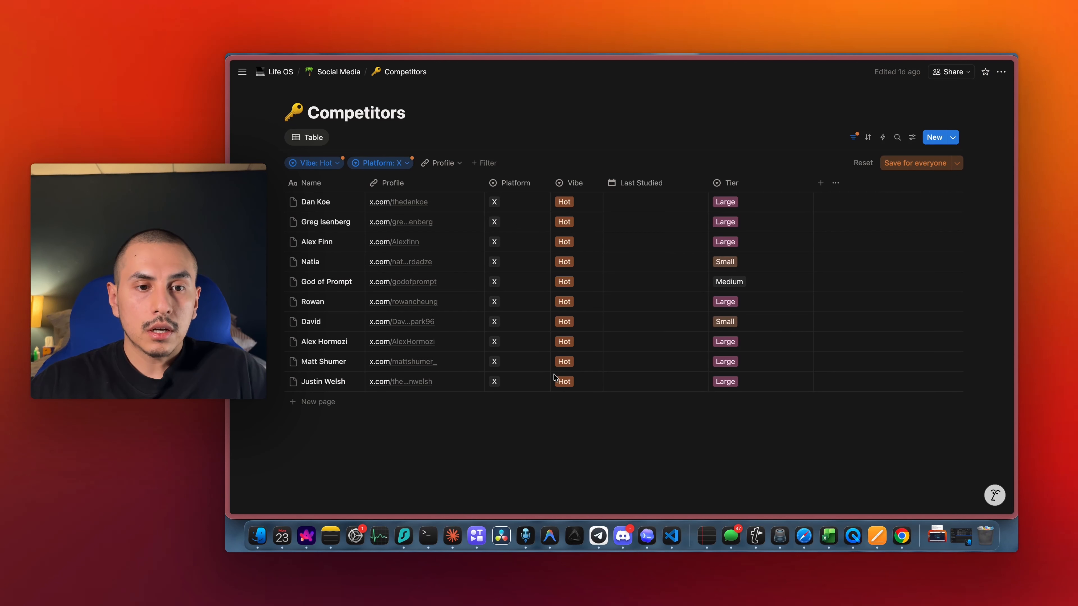
{"action": "key", "text": "super+["}
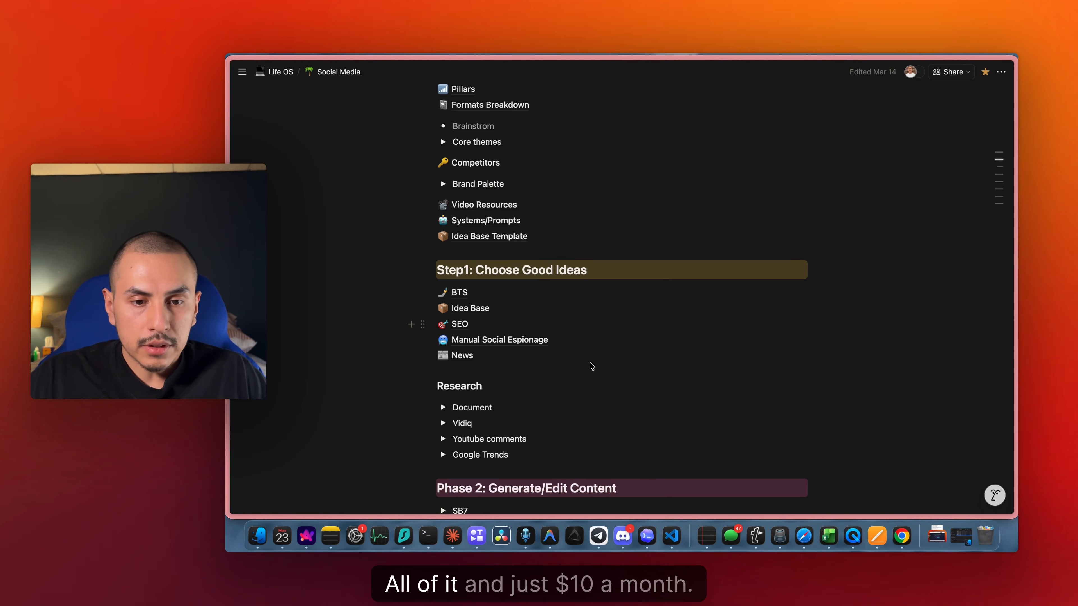
- Open the workspace settings, examine the integrations under Connections, and close the settings
{"action": "mouse_move", "coordinate": [254, 336]}
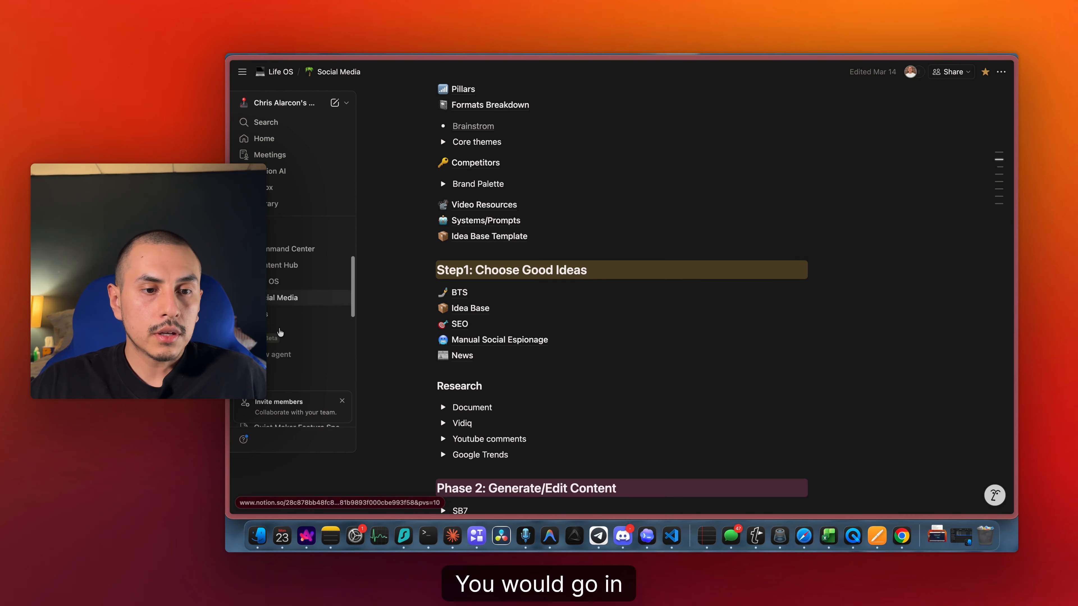
{"action": "scroll", "coordinate": [281, 332], "scroll_direction": "down", "scroll_amount": 3}
{"action": "left_click", "coordinate": [291, 339]}
{"action": "scroll", "coordinate": [380, 348], "scroll_direction": "down", "scroll_amount": 2}
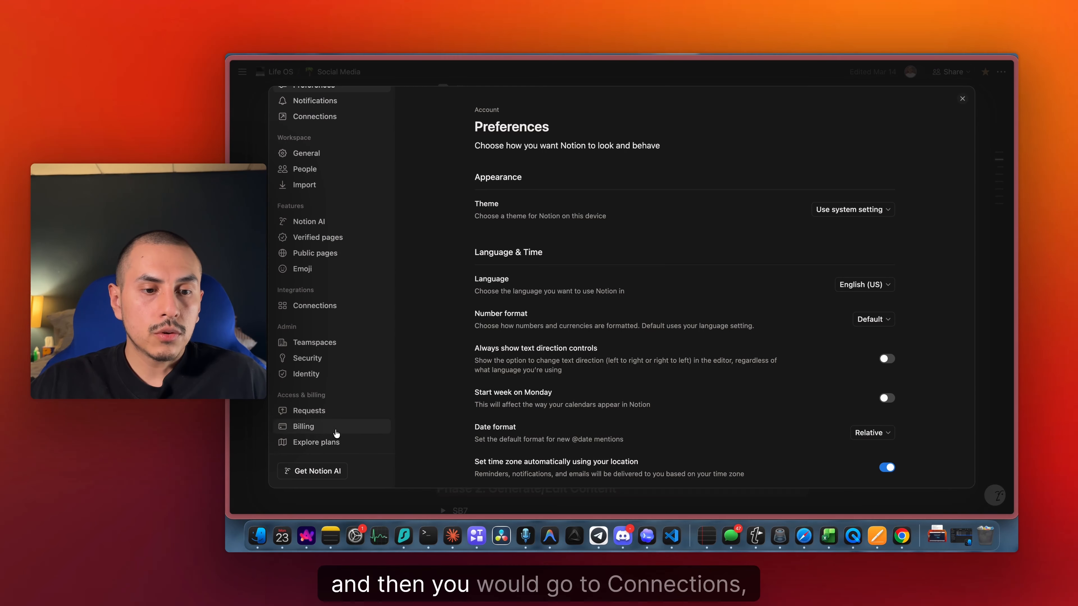
{"action": "left_click", "coordinate": [344, 305]}
{"action": "scroll", "coordinate": [435, 239], "scroll_direction": "down", "scroll_amount": 3}
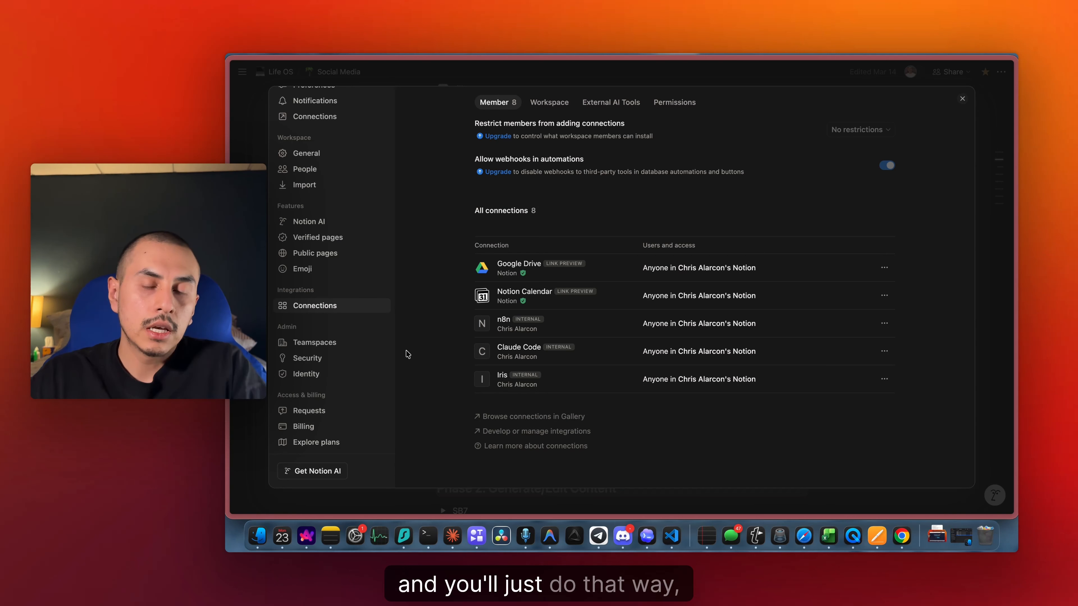
{"action": "key", "text": "Escape"}
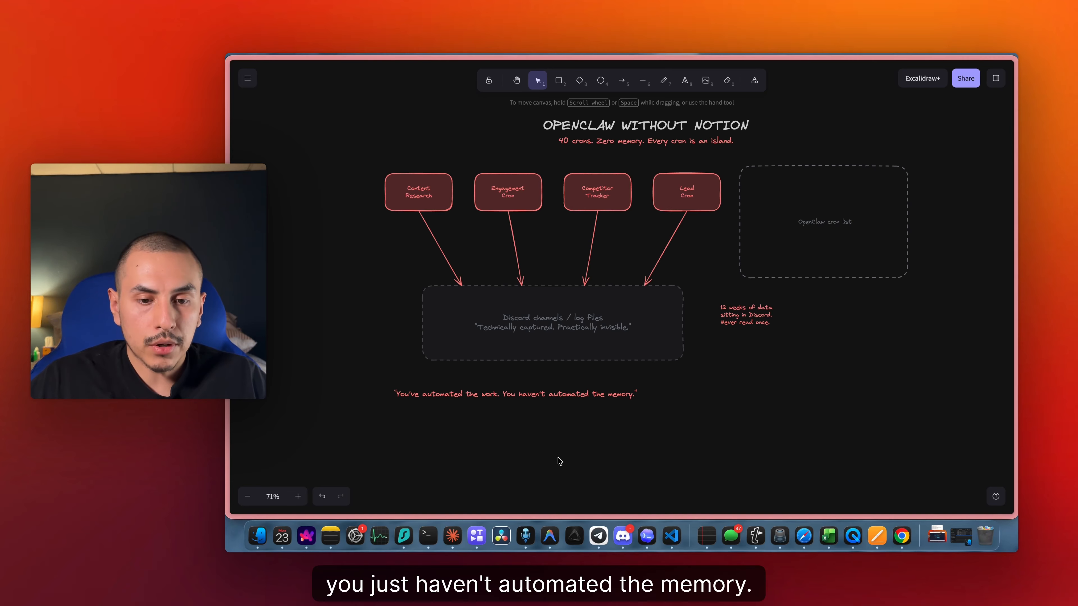
- In Excalidraw, change the database line in the WITH NOTION box to "All 5 DBs linked relationally"
{"action": "key", "text": "super+Tab"}
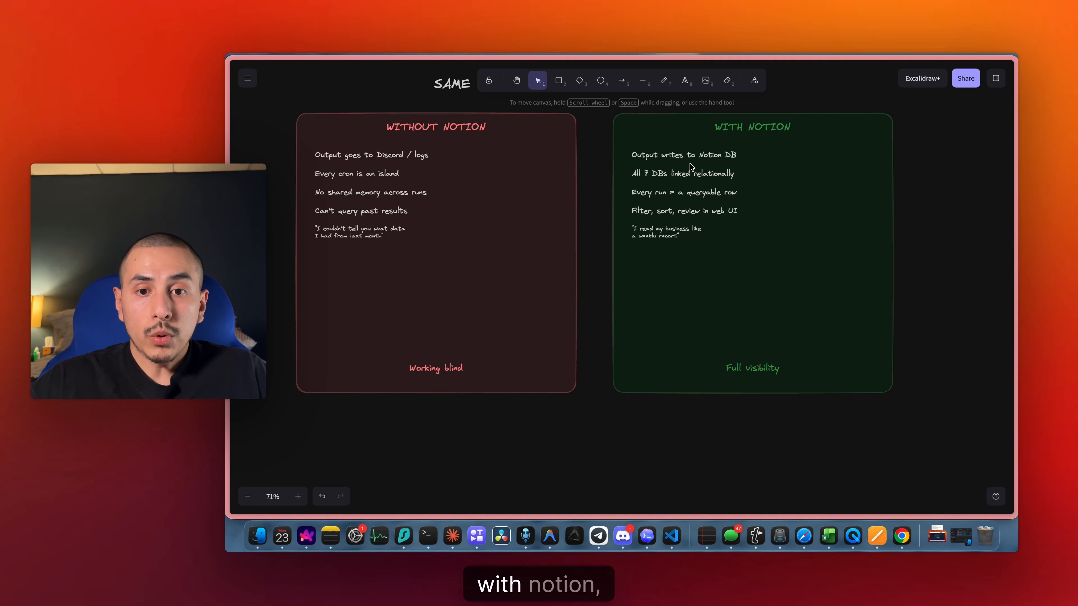
{"action": "left_click", "coordinate": [696, 192]}
{"action": "scroll", "coordinate": [717, 201], "scroll_direction": "up", "scroll_amount": 5}
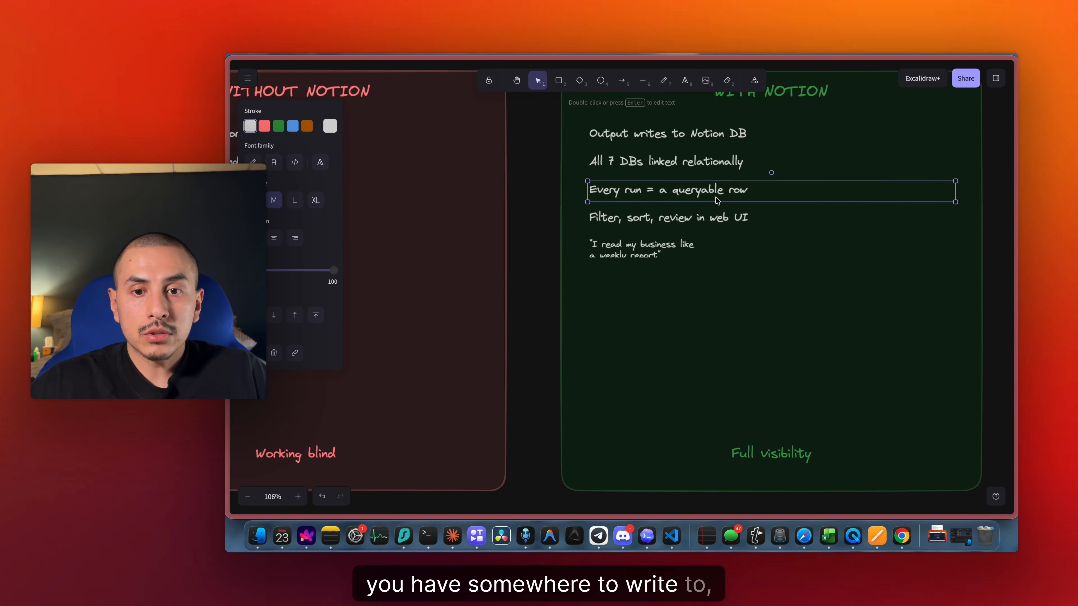
{"action": "left_click", "coordinate": [598, 156]}
{"action": "double_click", "coordinate": [598, 155]}
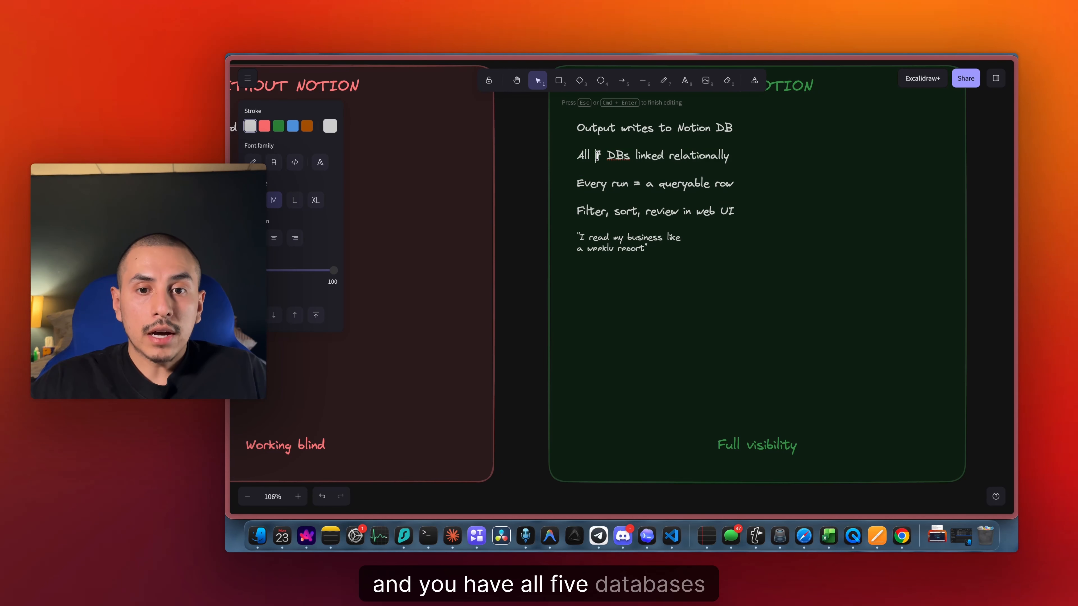
{"action": "type", "text": "5"}
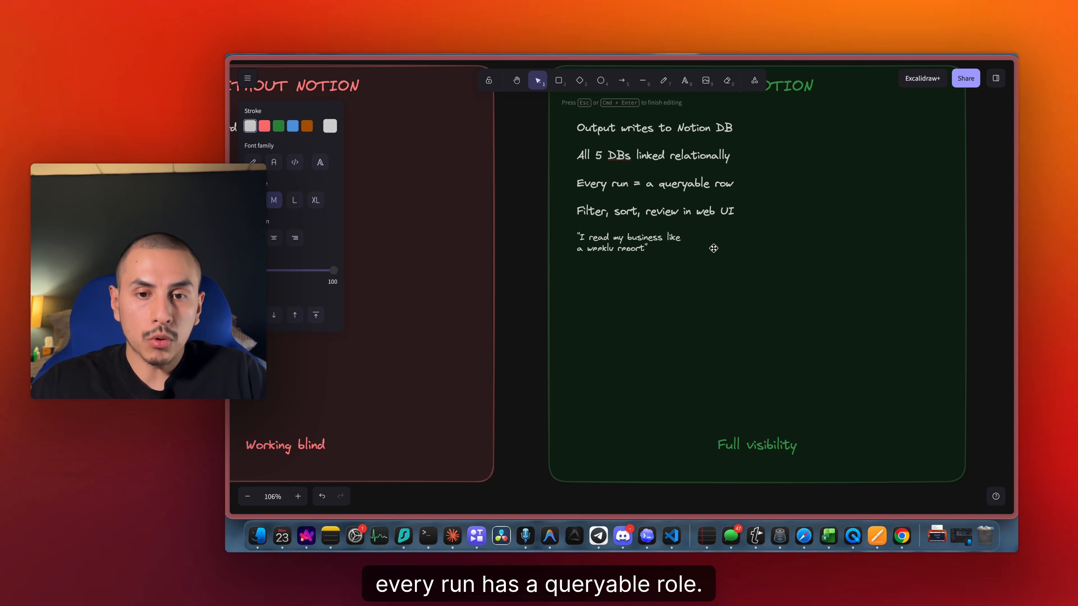
{"action": "scroll", "coordinate": [535, 359], "scroll_direction": "down", "scroll_amount": 5}
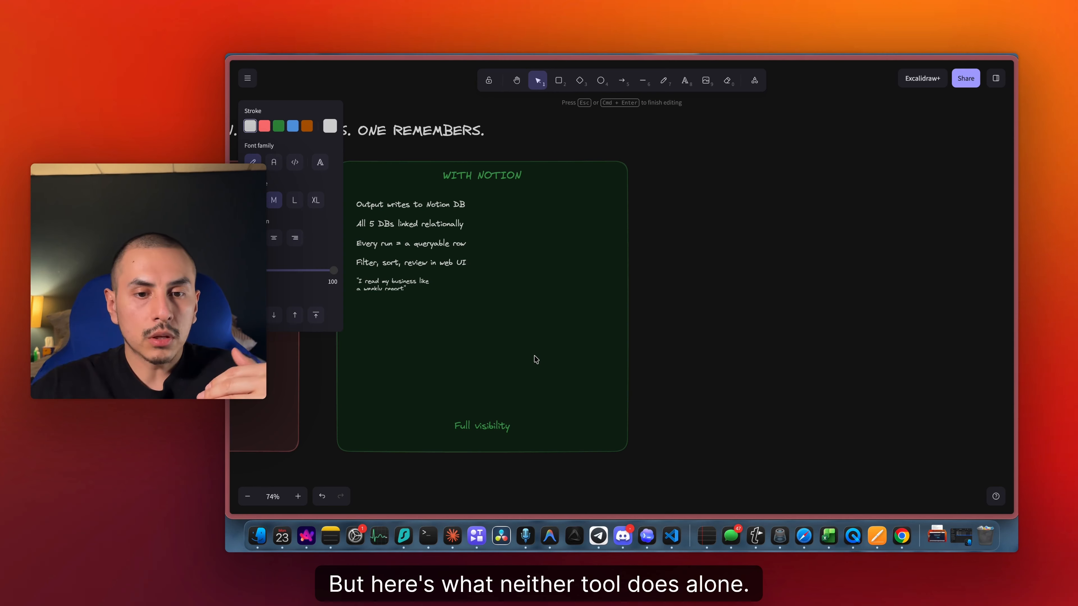
{"action": "scroll", "coordinate": [646, 295], "scroll_direction": "left", "scroll_amount": 5}
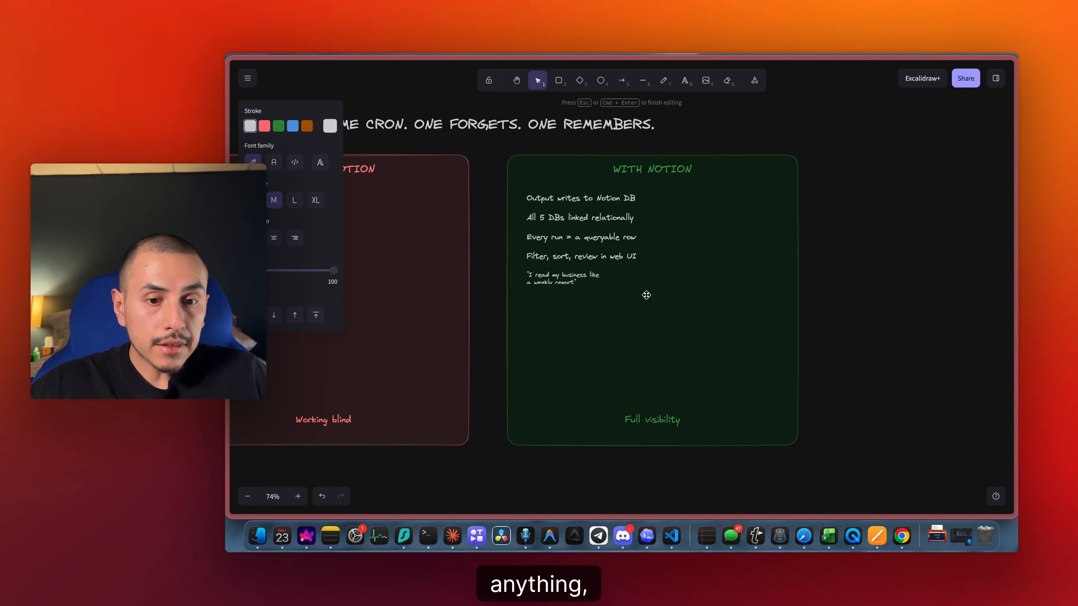
{"action": "scroll", "coordinate": [665, 335], "scroll_direction": "left", "scroll_amount": 2}
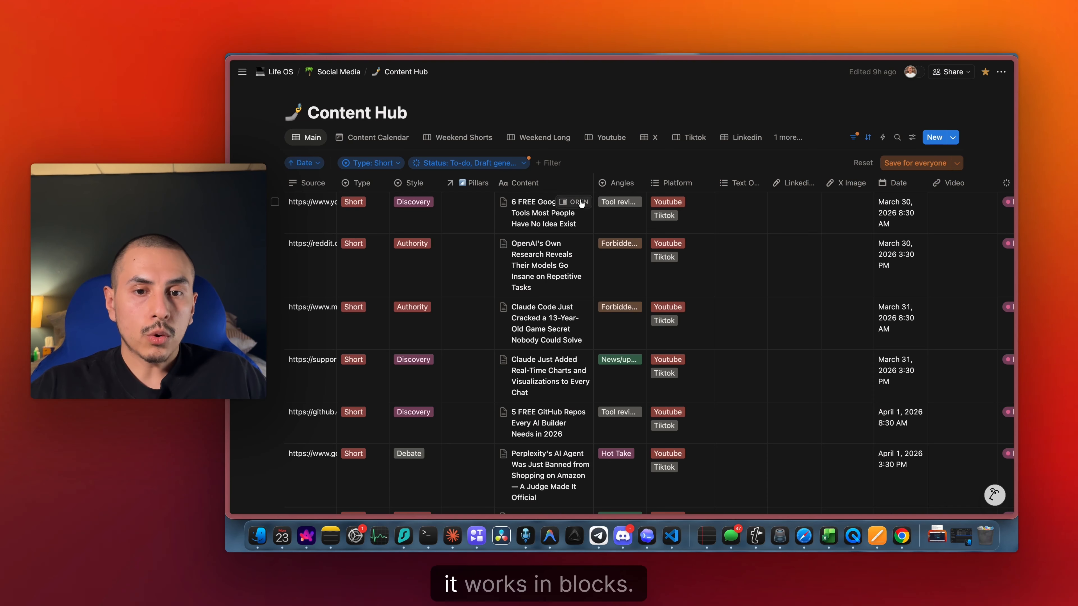
- In Notion's Content Hub, open the "6 FREE Google AI Tools" entry, examine its properties, headline and script blocks, and close it
{"action": "left_click", "coordinate": [573, 202]}
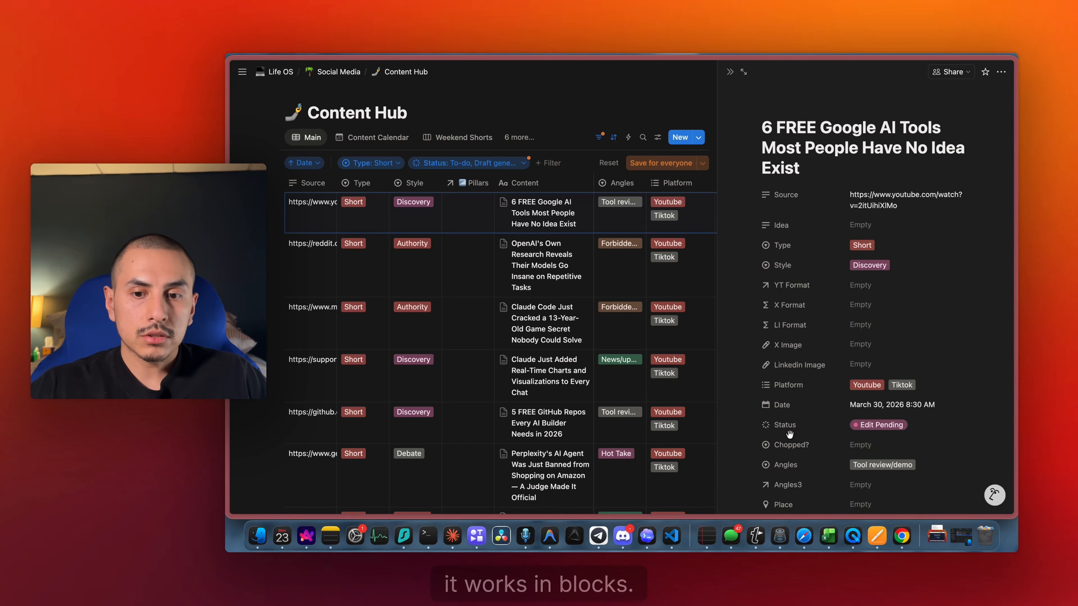
{"action": "scroll", "coordinate": [766, 340], "scroll_direction": "down", "scroll_amount": 10}
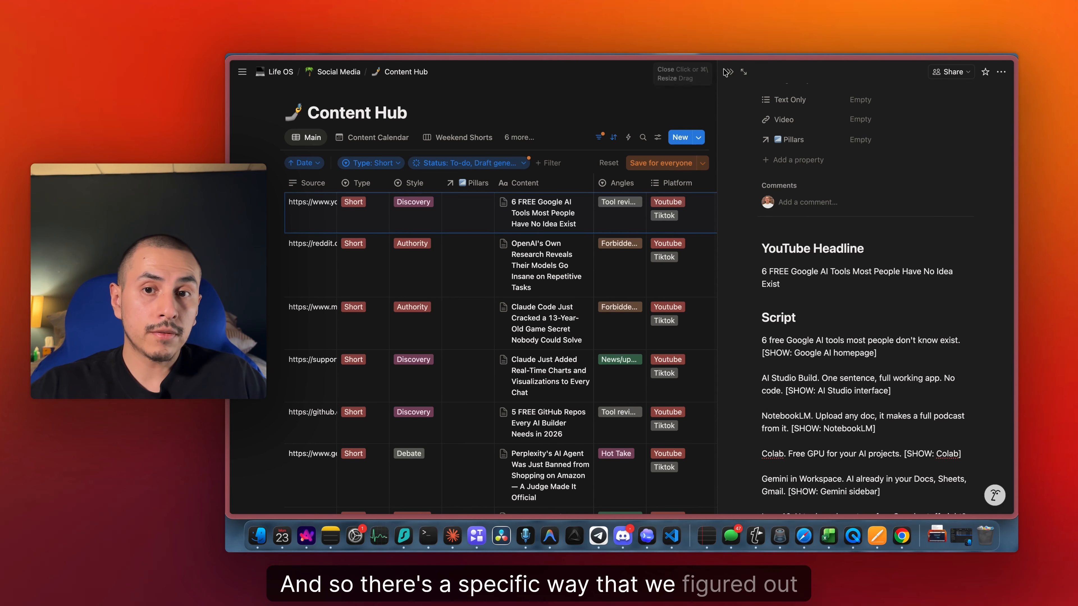
{"action": "key", "text": "Escape"}
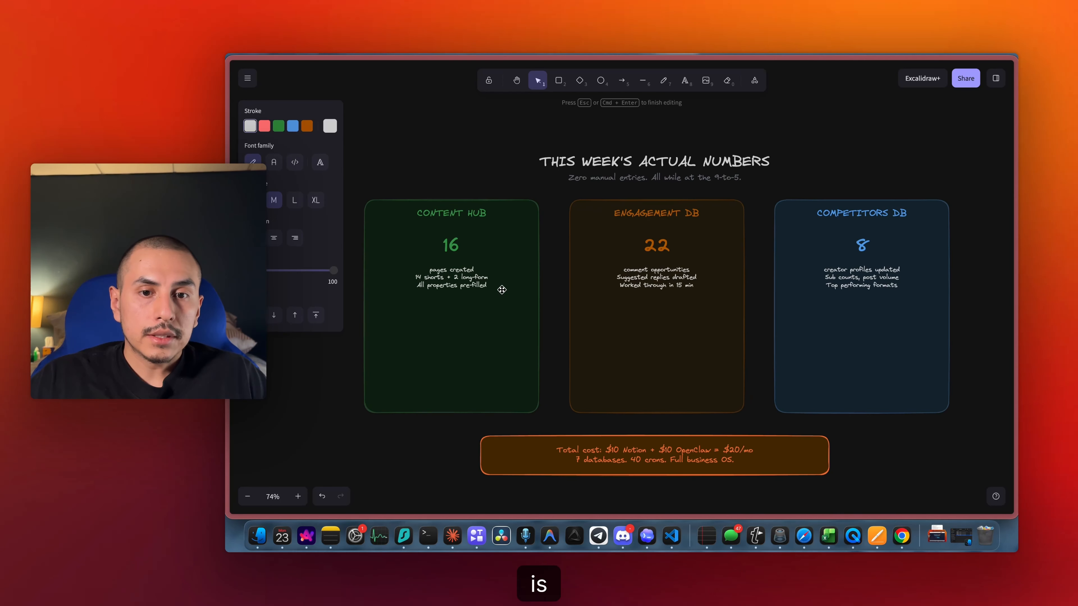
- In Excalidraw, examine the Content Hub, Engagement DB and Competitors DB figures and the total-cost box under THIS WEEK'S ACTUAL NUMBERS
{"action": "key", "text": "Escape"}
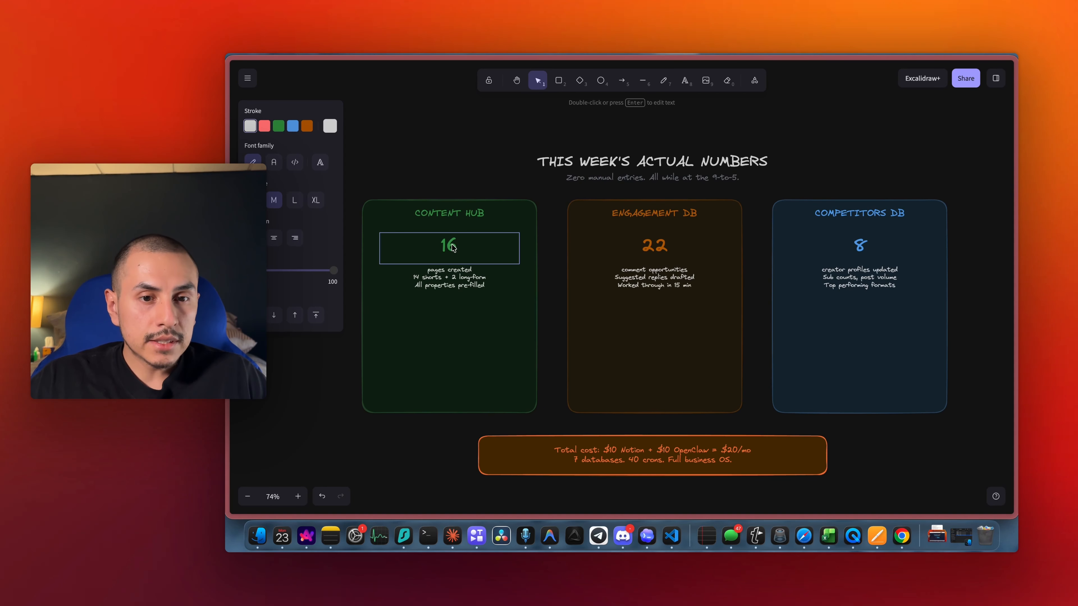
{"action": "left_click", "coordinate": [489, 283]}
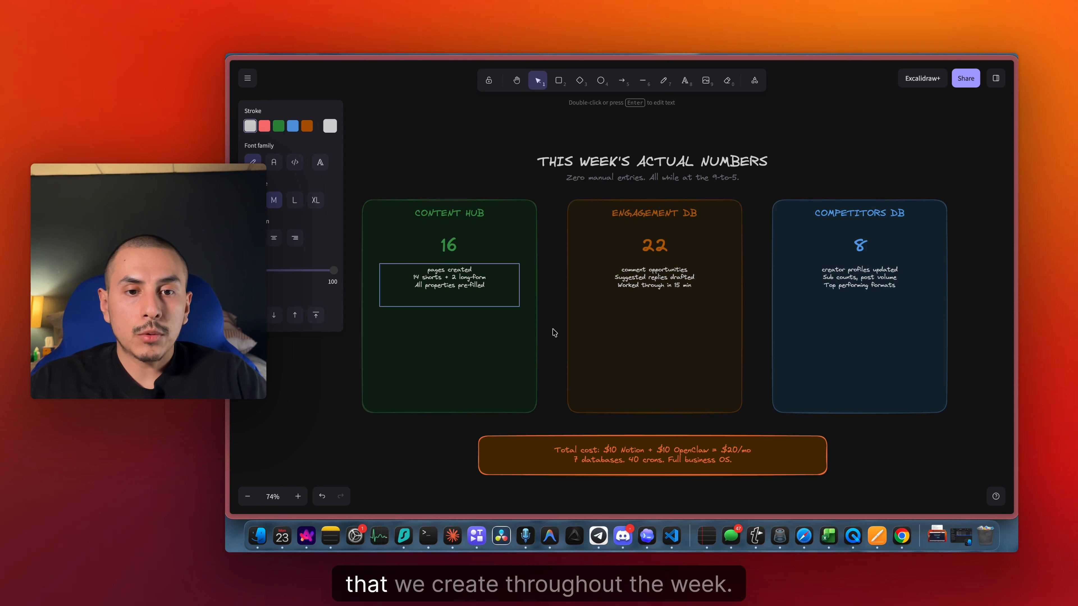
{"action": "scroll", "coordinate": [614, 300], "scroll_direction": "right", "scroll_amount": 4}
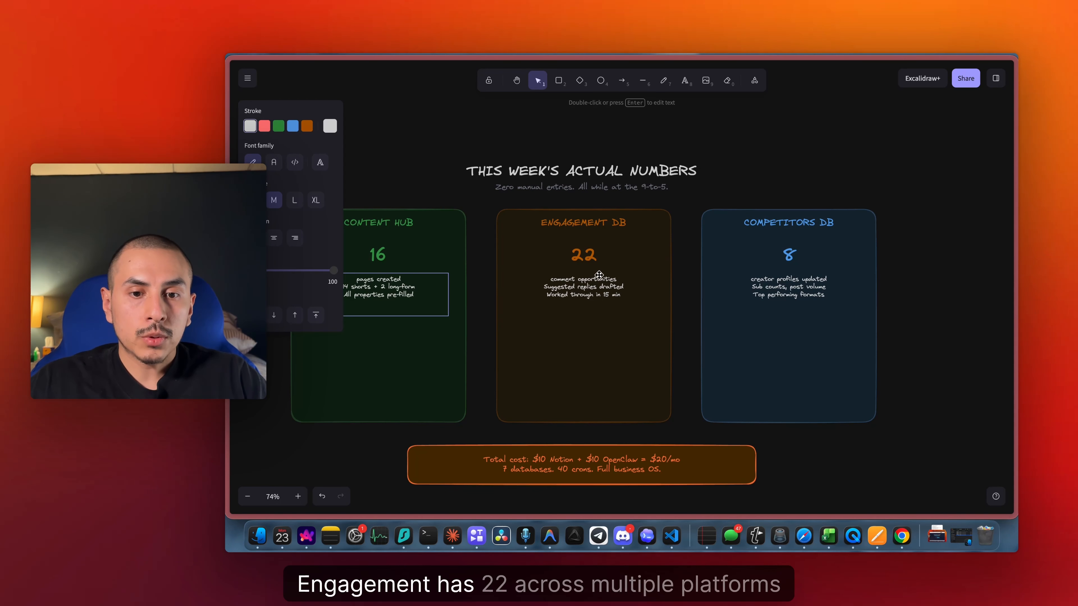
{"action": "scroll", "coordinate": [636, 316], "scroll_direction": "right", "scroll_amount": 10}
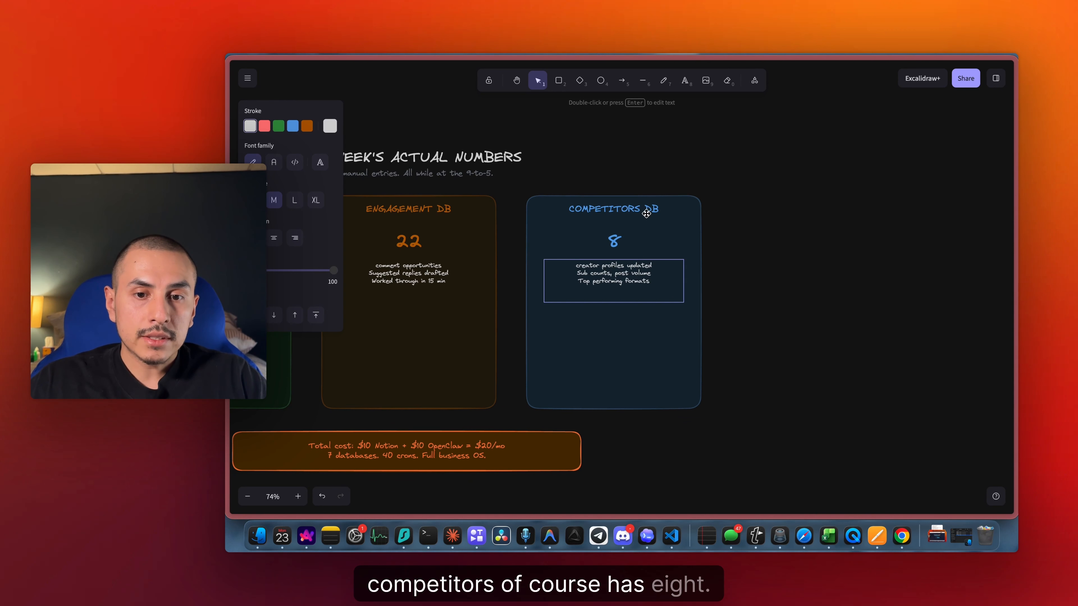
{"action": "scroll", "coordinate": [621, 234], "scroll_direction": "left", "scroll_amount": 10}
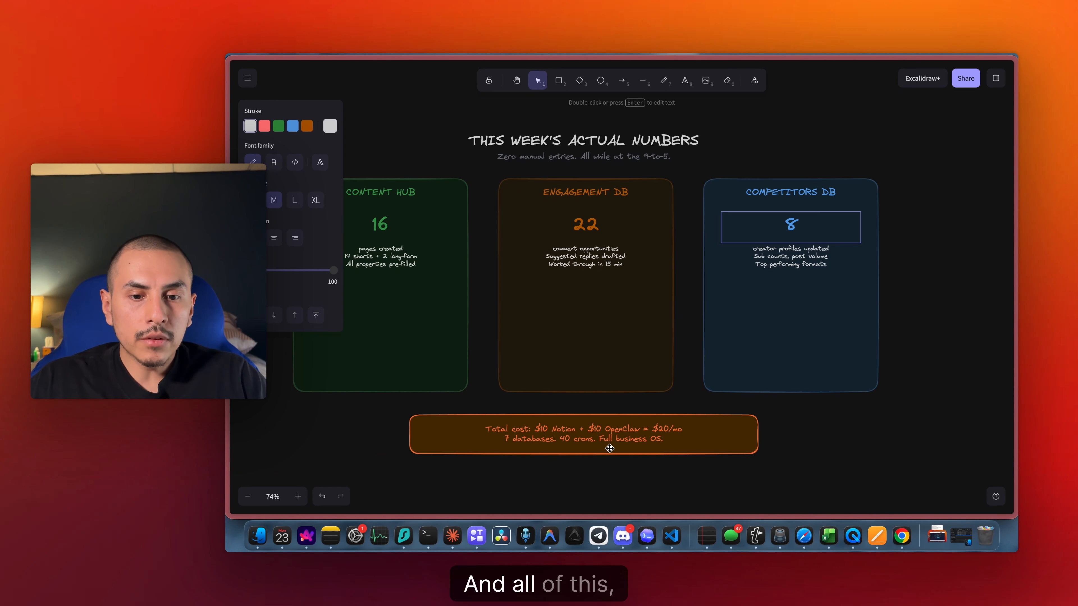
{"action": "double_click", "coordinate": [537, 430]}
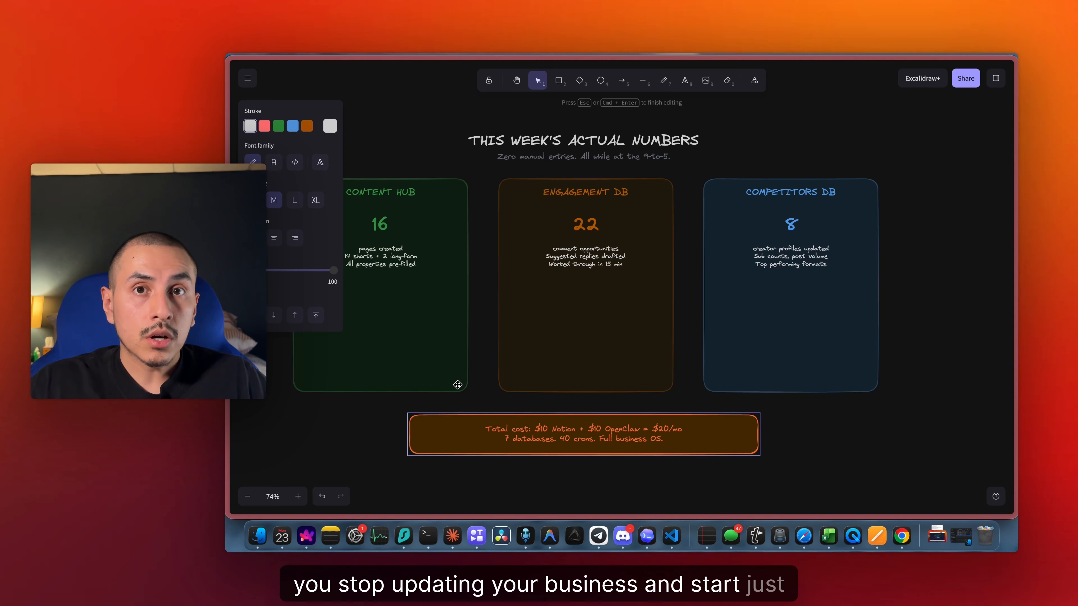
{"action": "scroll", "coordinate": [699, 295], "scroll_direction": "left", "scroll_amount": 3}
{"action": "scroll", "coordinate": [699, 295], "scroll_direction": "down", "scroll_amount": 2}
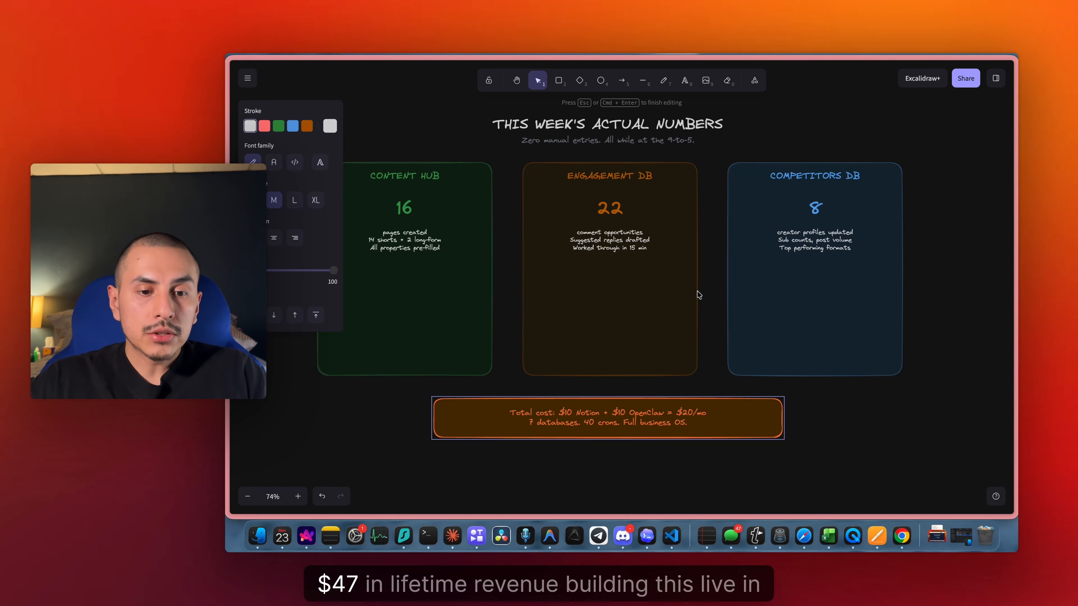